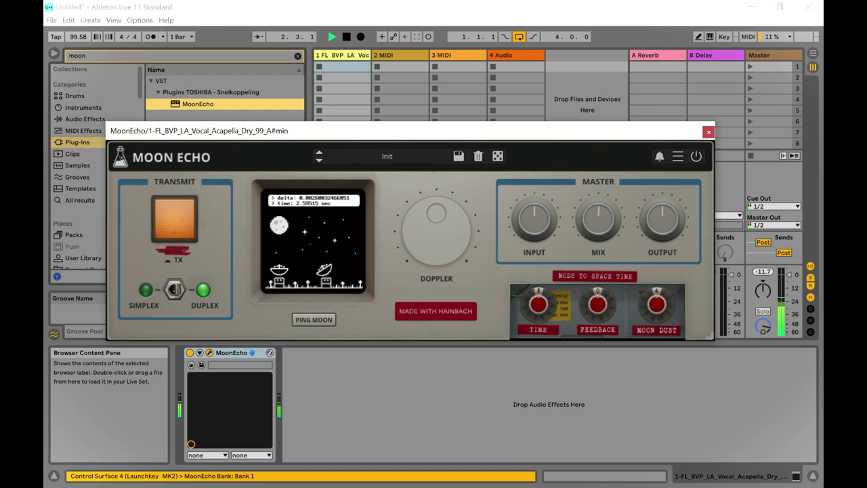
Move the Moon Echo plugin window away from the browser list and load its Simplex preset Dry Com Signal.
drag(355, 132, 405, 92)
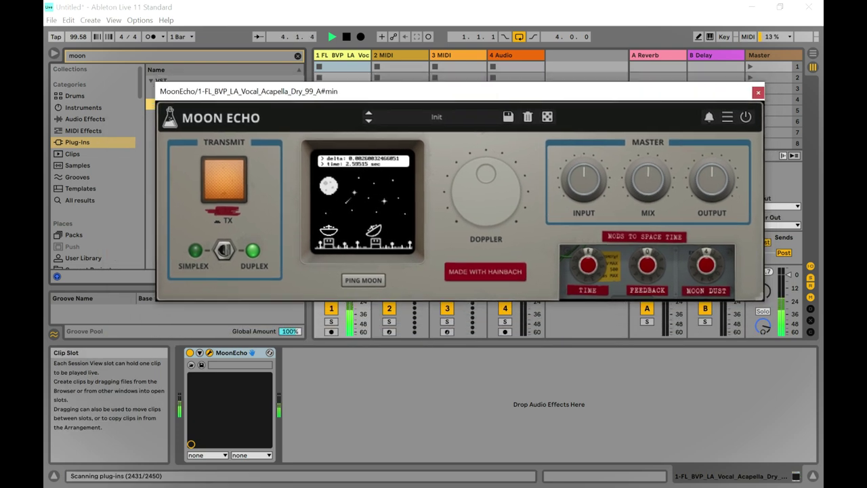
click(437, 117)
mouse_move(436, 147)
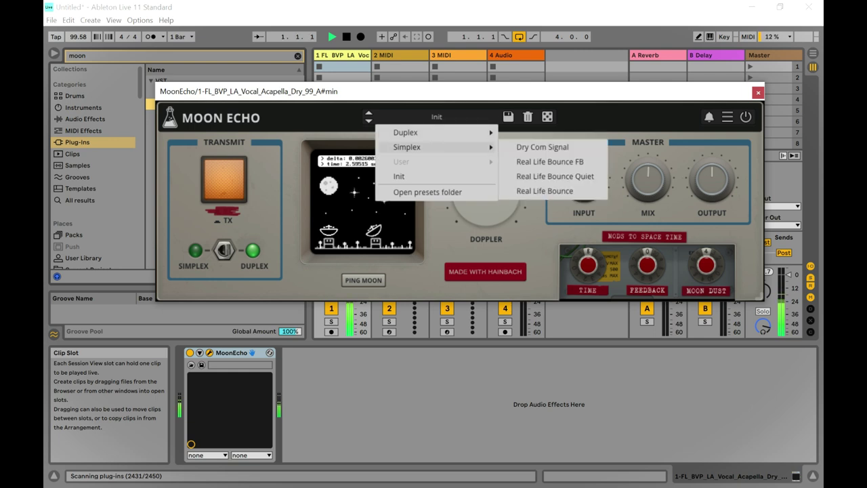
click(542, 147)
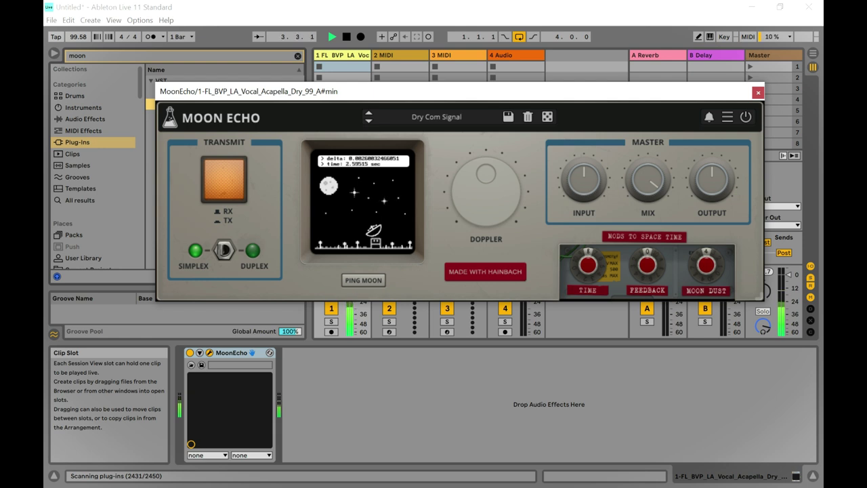
Set Moon Dust to about 5, Time to about 3.59 sec, Feedback to 9% and Mix to 100%.
mouse_move(706, 264)
mouse_down()
mouse_move(705, 219)
mouse_move(706, 270)
mouse_up()
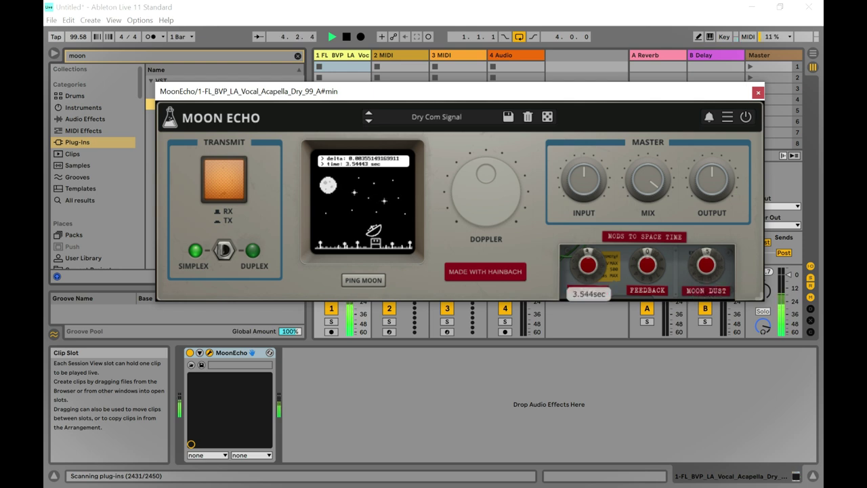
drag(588, 265, 588, 280)
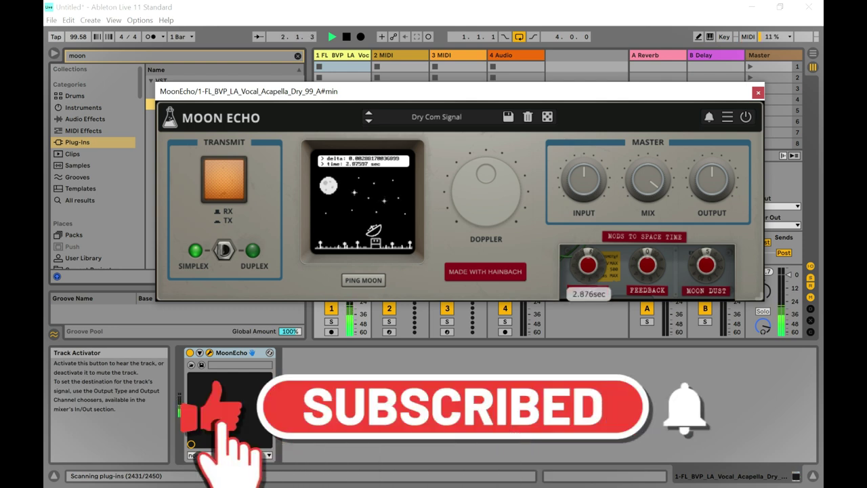
drag(647, 265, 647, 257)
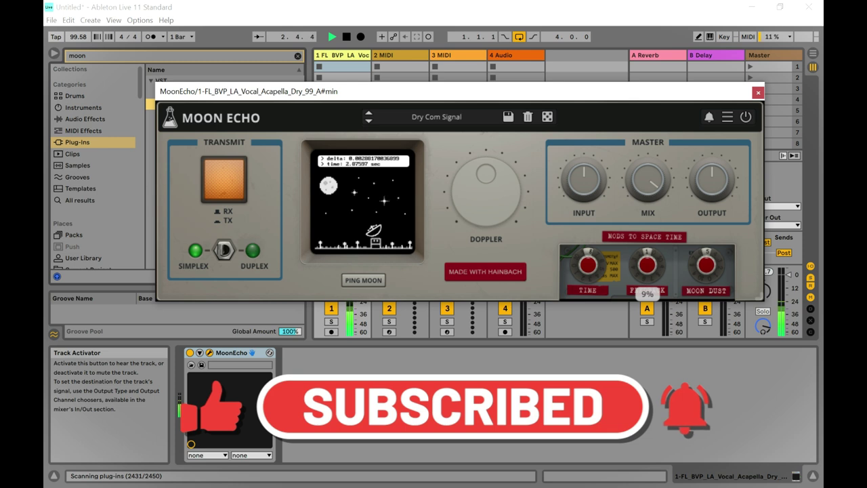
drag(588, 265, 588, 248)
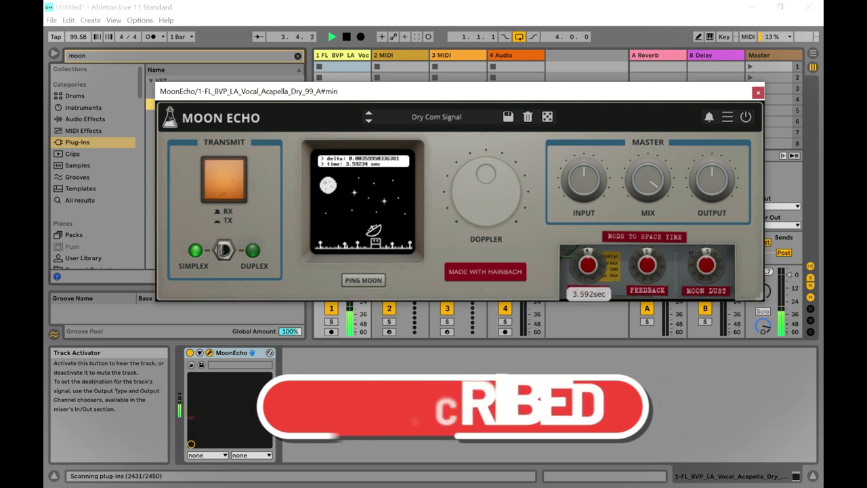
drag(648, 179, 647, 156)
Load the Simplex preset Real Life Bounce FB in Moon Echo.
click(436, 117)
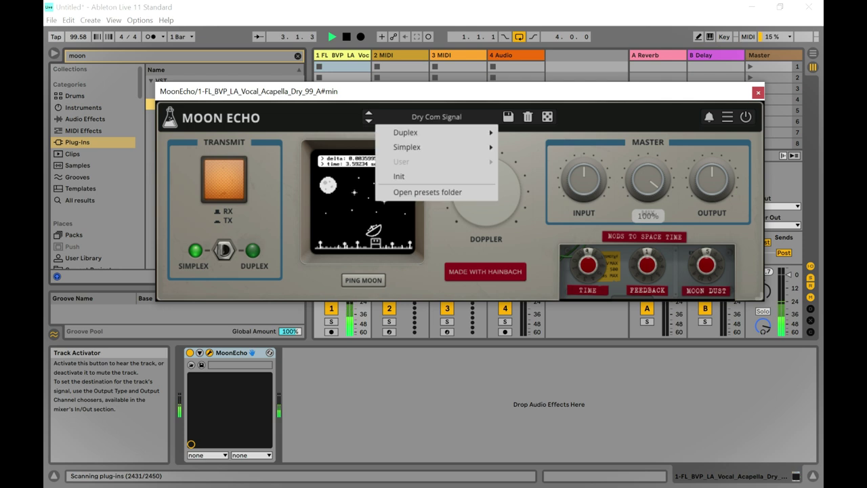
mouse_move(436, 147)
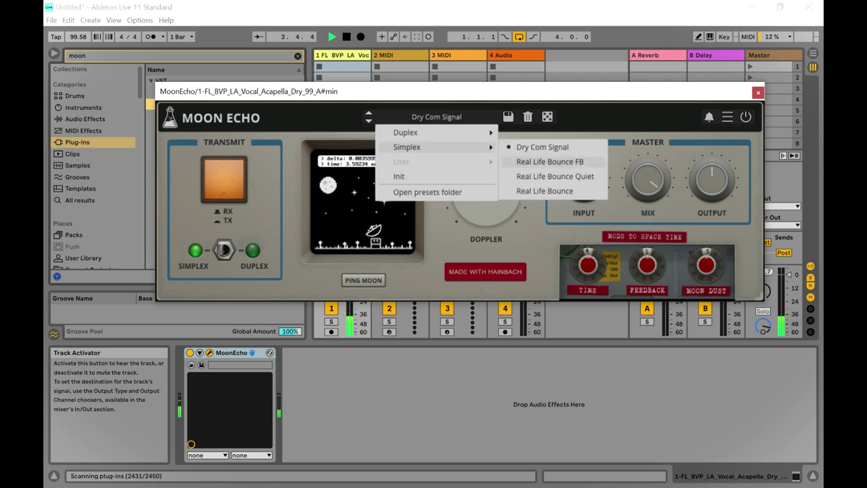
click(549, 161)
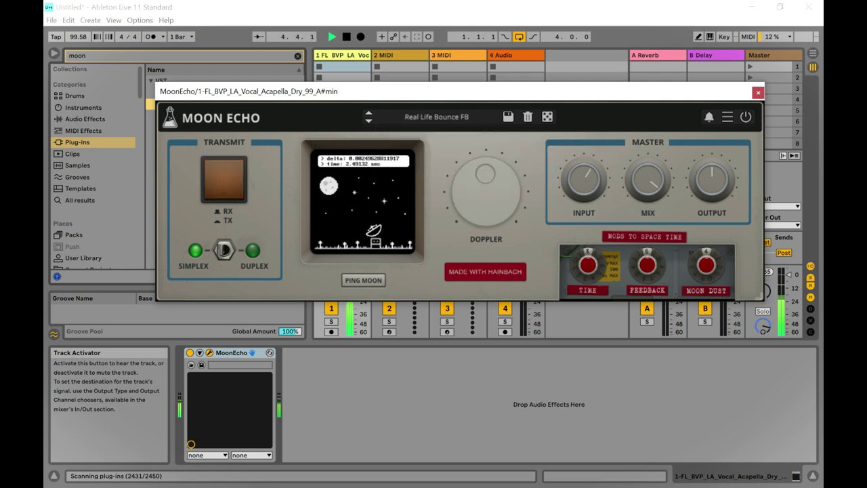
Vary Moon Dust and Feedback on the Real Life Bounce FB preset and set Time to about 2.76 sec.
mouse_move(706, 265)
mouse_down()
mouse_move(706, 253)
mouse_move(706, 262)
mouse_up()
drag(588, 265, 588, 258)
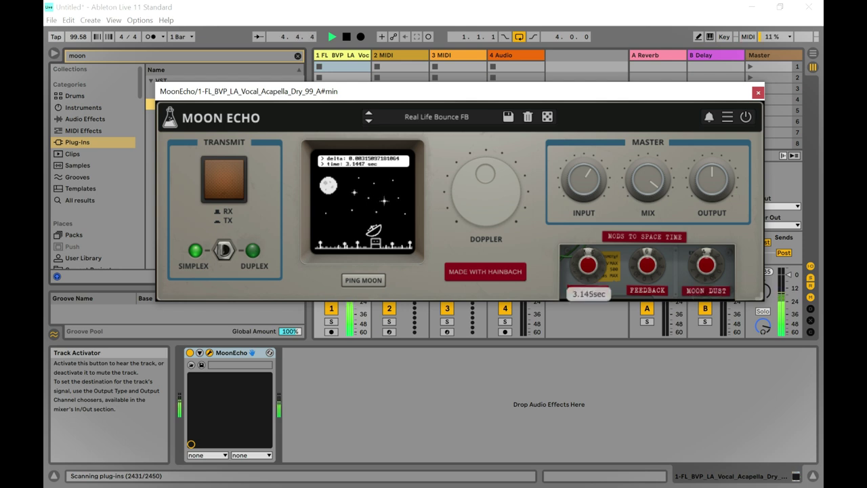
drag(647, 265, 647, 261)
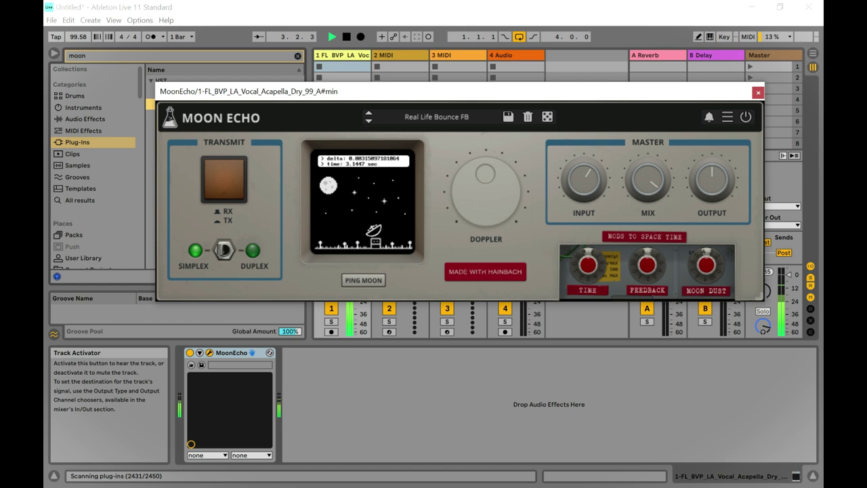
drag(647, 265, 647, 283)
drag(588, 264, 588, 273)
Load the Simplex preset Real Life Bounce Quiet in Moon Echo.
click(436, 117)
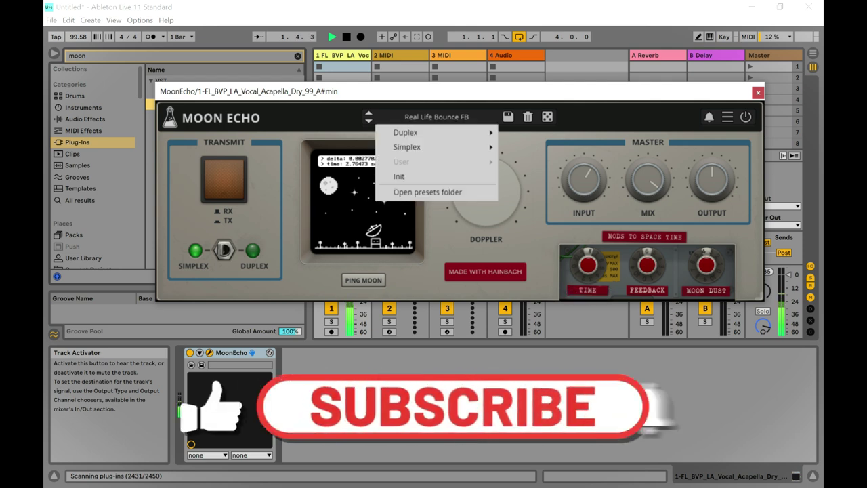
mouse_move(435, 147)
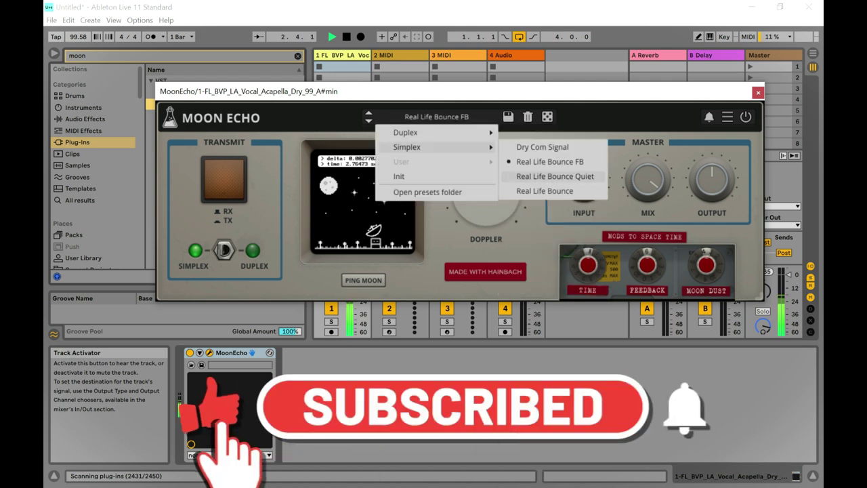
click(555, 176)
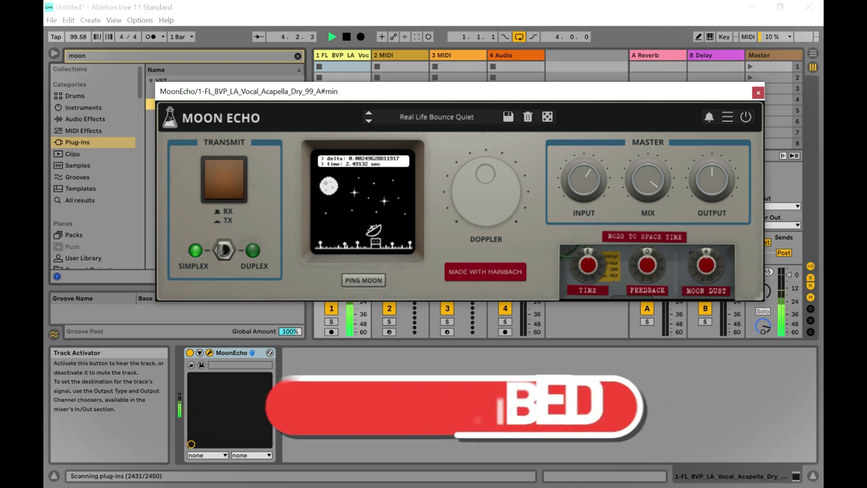
Lower Mix to about its midpoint, and set Moon Dust to 42%, Time to about 1.9 sec and Feedback to 11%.
drag(648, 180, 647, 200)
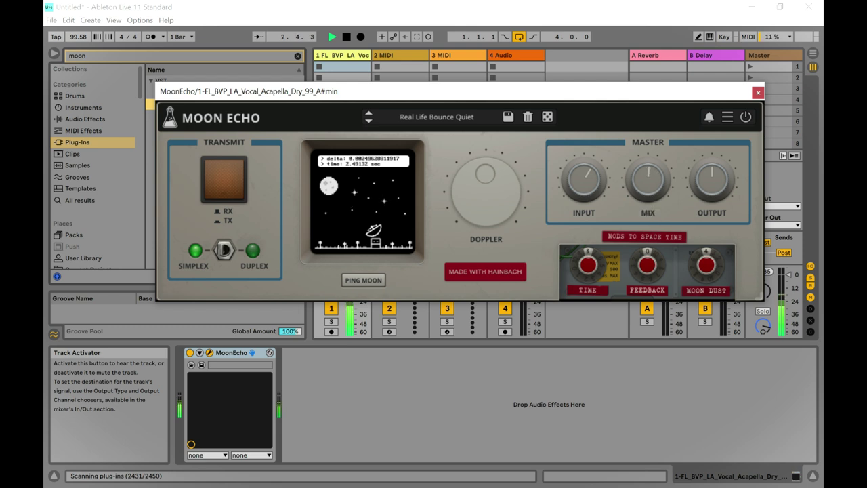
mouse_move(707, 264)
mouse_down()
mouse_move(707, 254)
mouse_move(706, 266)
mouse_up()
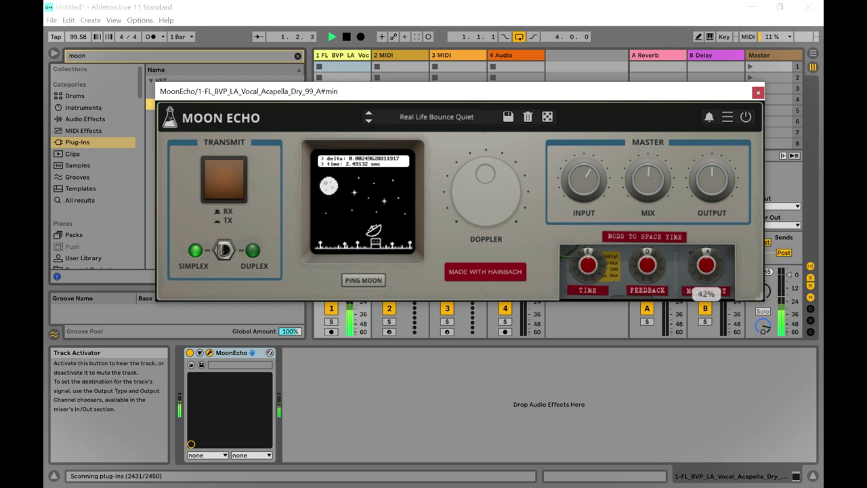
mouse_move(588, 264)
mouse_down()
mouse_move(588, 251)
mouse_move(588, 259)
mouse_up()
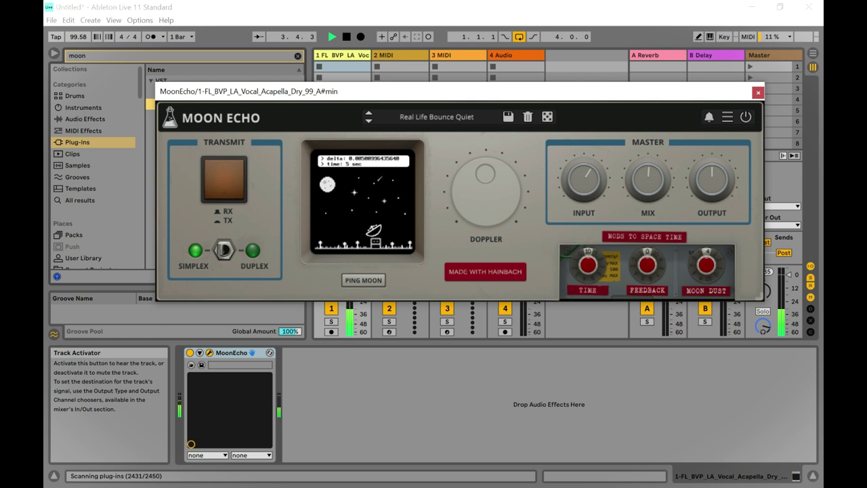
drag(588, 265, 588, 269)
mouse_move(647, 265)
mouse_down()
mouse_move(647, 255)
mouse_move(647, 265)
mouse_up()
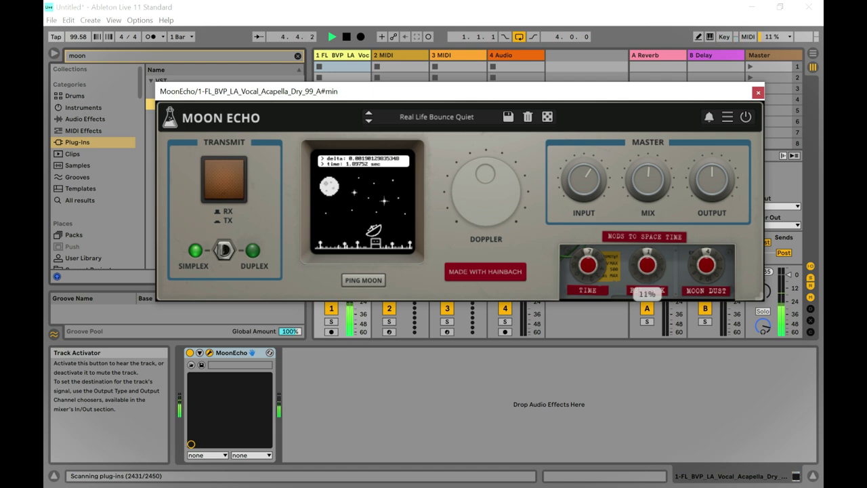
Load the Simplex preset Real Life Bounce in Moon Echo.
click(436, 117)
mouse_move(434, 147)
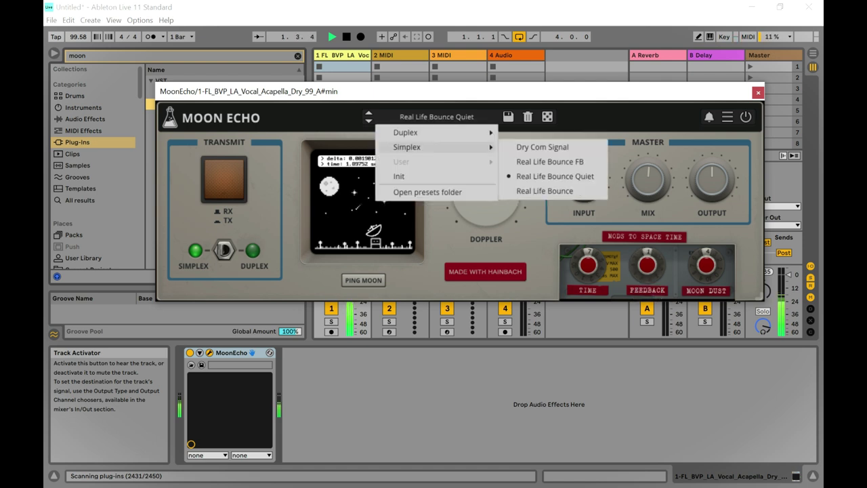
click(544, 190)
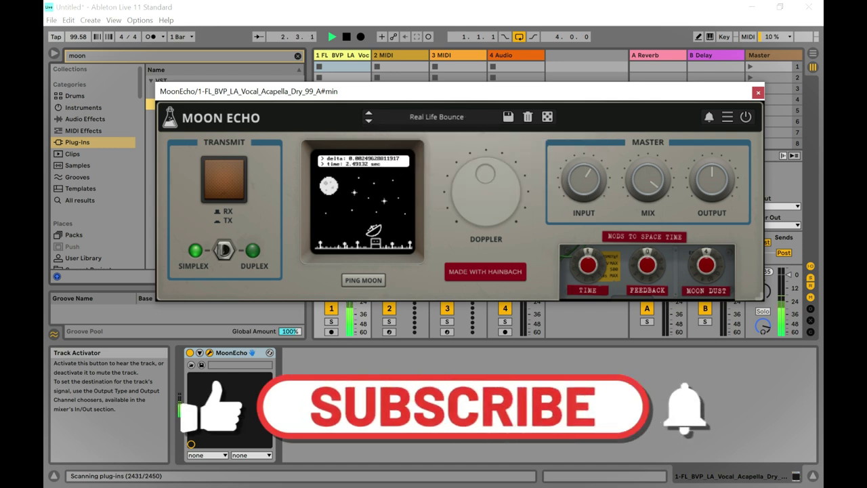
Load the Duplex preset Descending in Moon Echo.
click(436, 117)
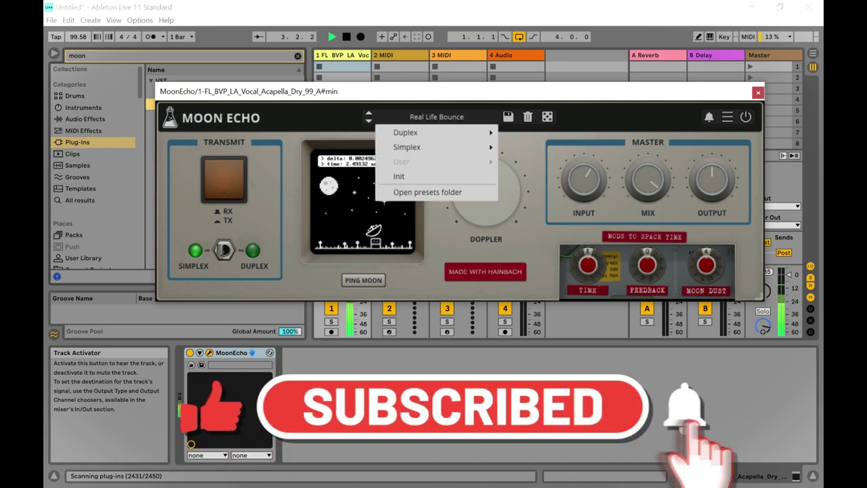
mouse_move(407, 132)
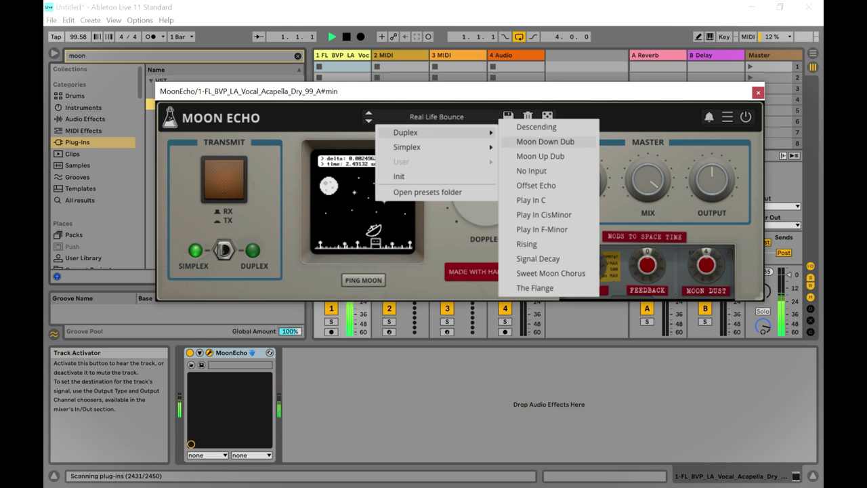
click(536, 126)
Load the Duplex preset Moon Down Dub and raise Doppler in stages to slightly above its centre position.
click(437, 117)
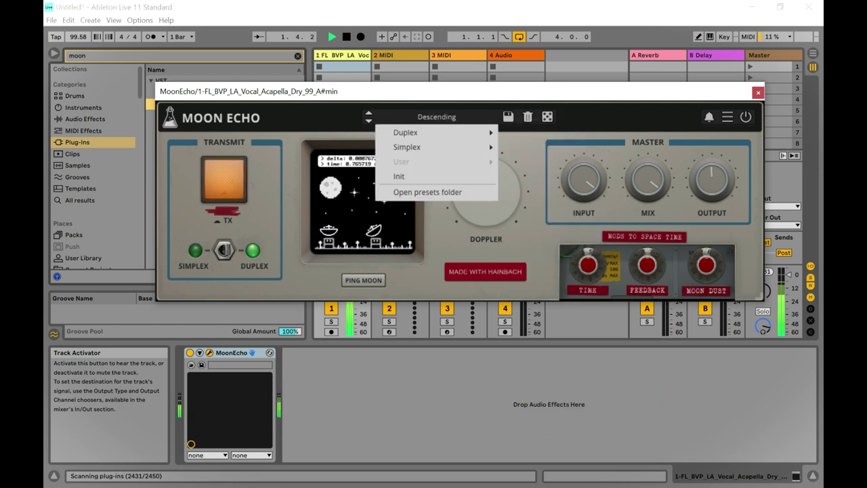
mouse_move(406, 132)
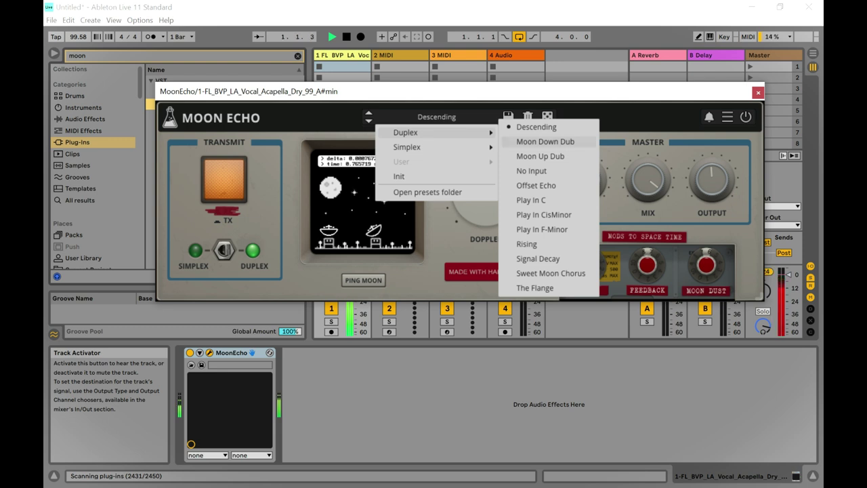
click(545, 141)
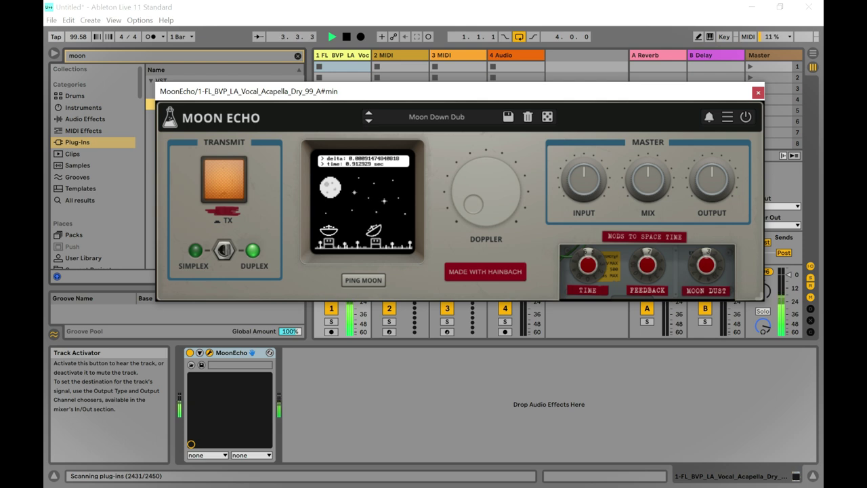
drag(486, 191, 486, 160)
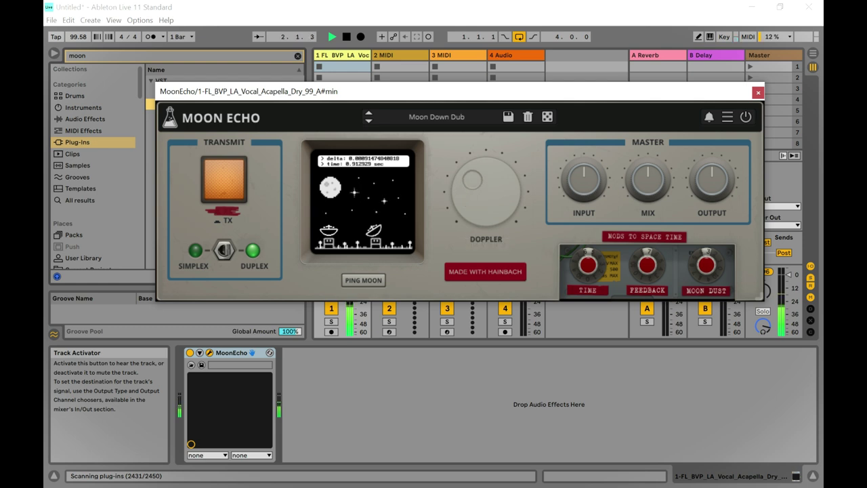
drag(486, 189, 486, 157)
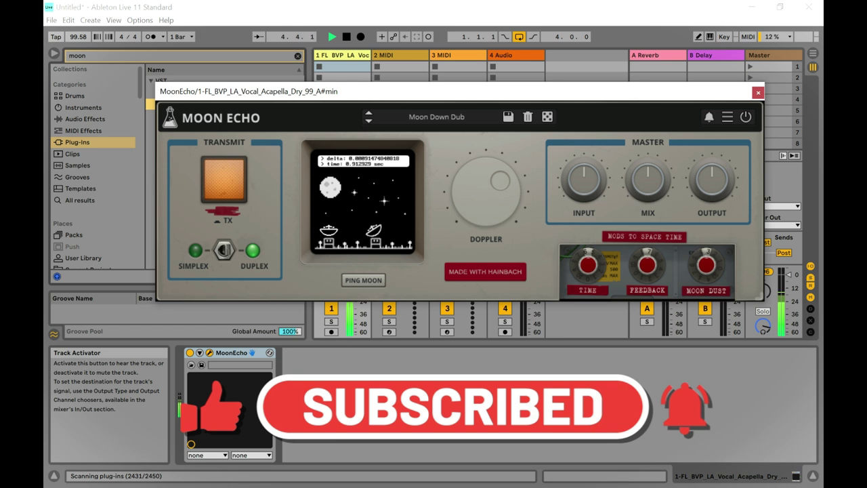
Load the Duplex preset Moon Up Dub, lower Doppler to about its centre and raise it again.
click(437, 117)
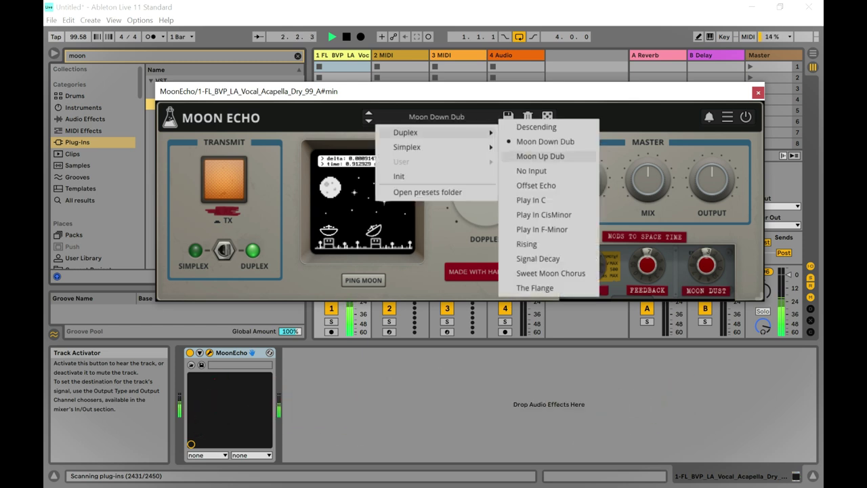
click(540, 156)
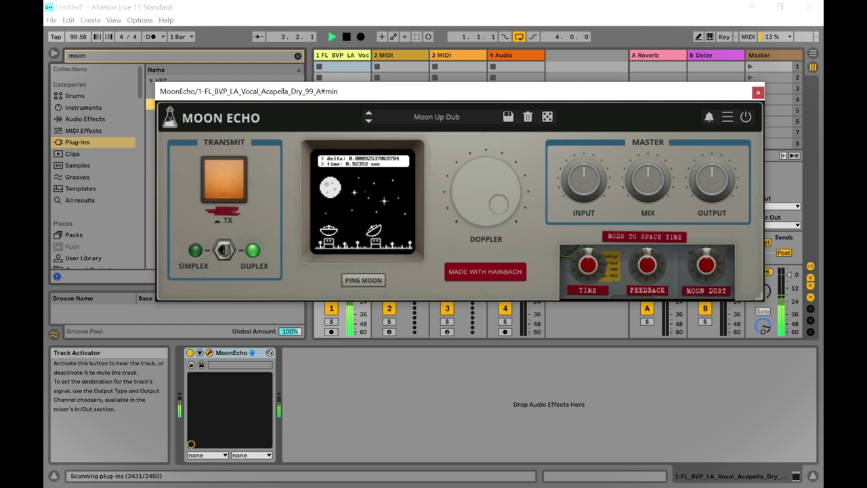
drag(486, 192, 486, 244)
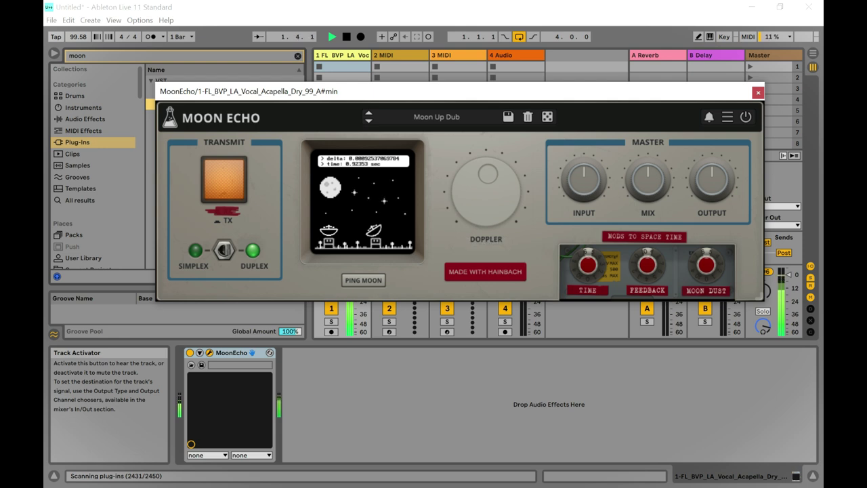
drag(488, 190, 488, 146)
Load the Duplex preset No Input and raise Doppler to about +764.72 Hz.
click(436, 117)
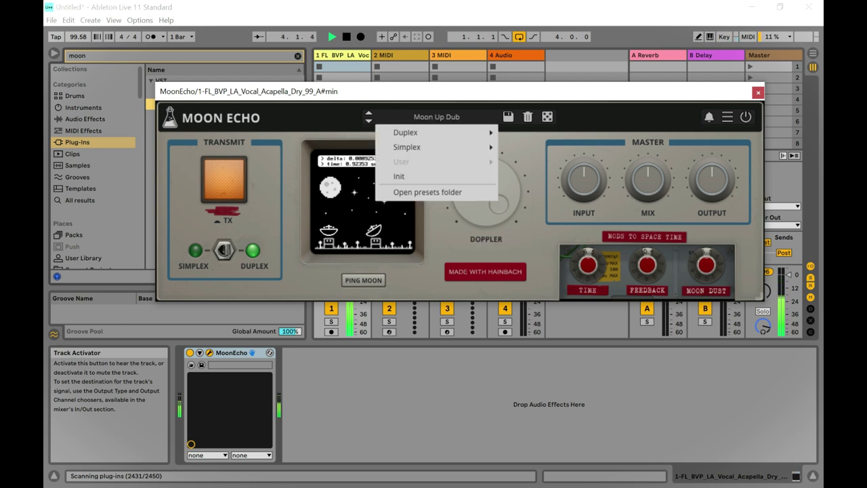
mouse_move(434, 133)
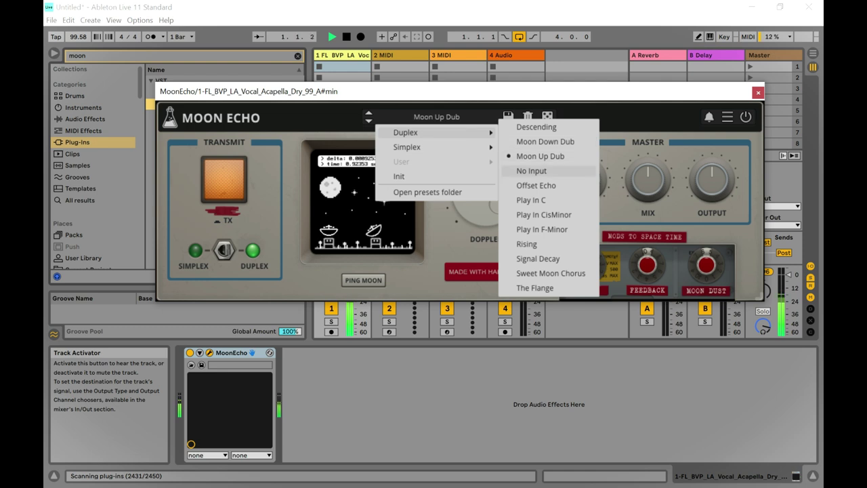
click(531, 170)
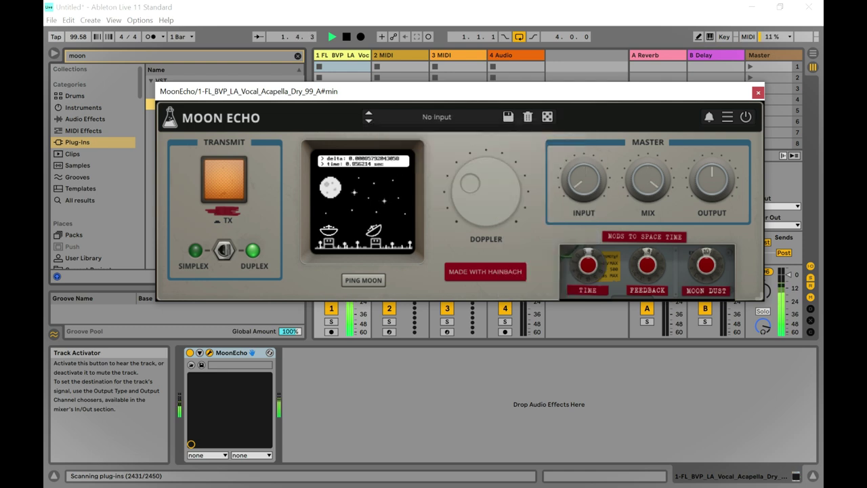
drag(486, 192, 486, 124)
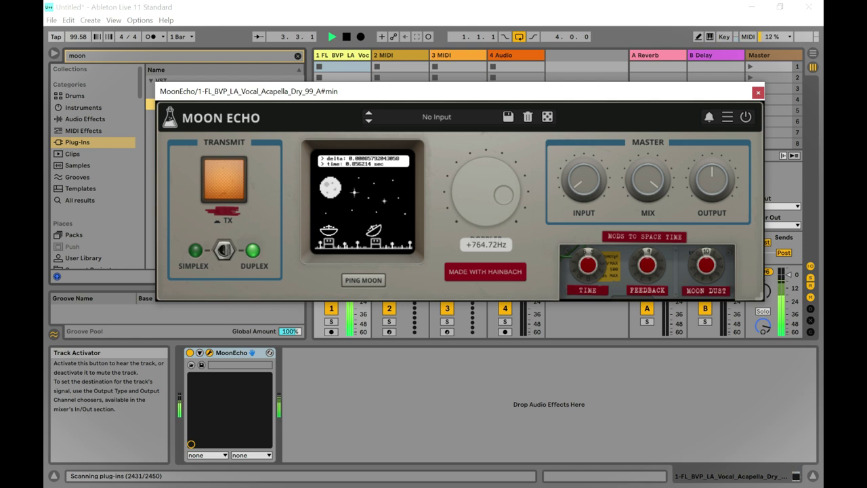
Audition the Duplex preset Offset Echo on the looping vocal, followed by the Duplex preset Play In C.
click(436, 117)
mouse_move(433, 132)
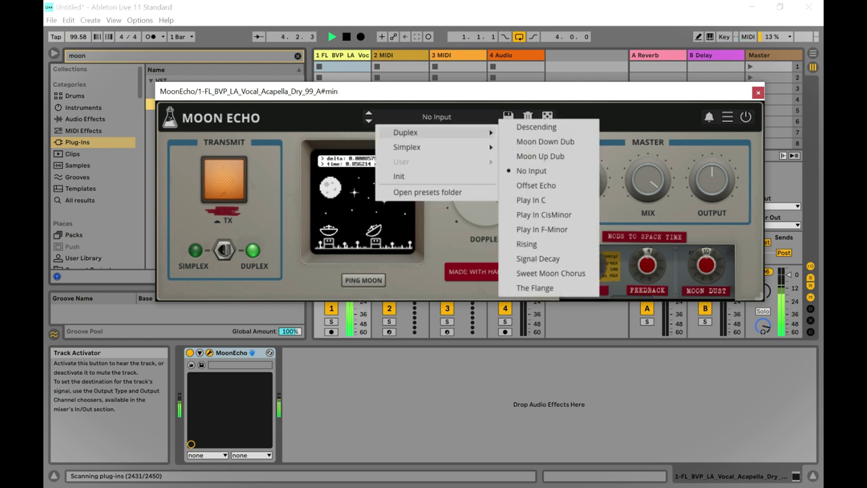
click(536, 184)
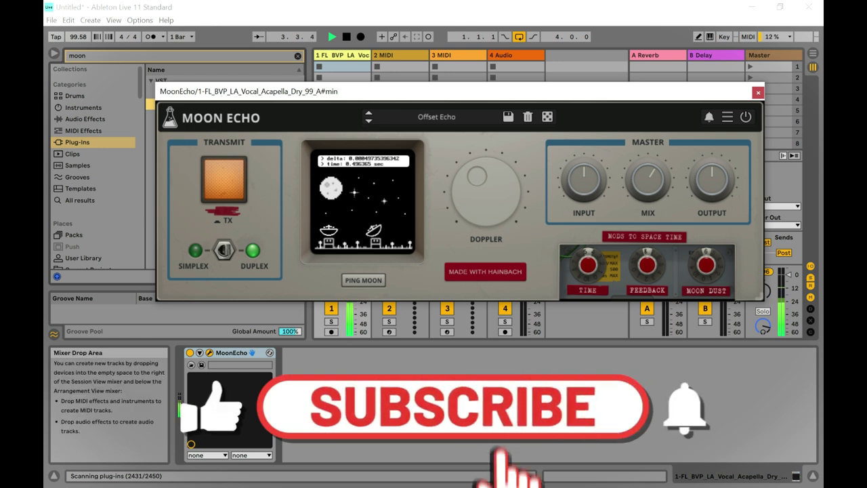
click(436, 118)
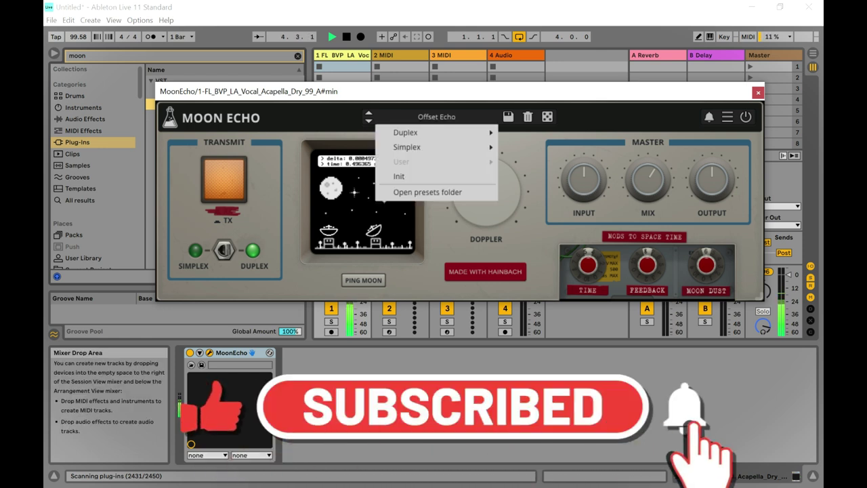
mouse_move(436, 133)
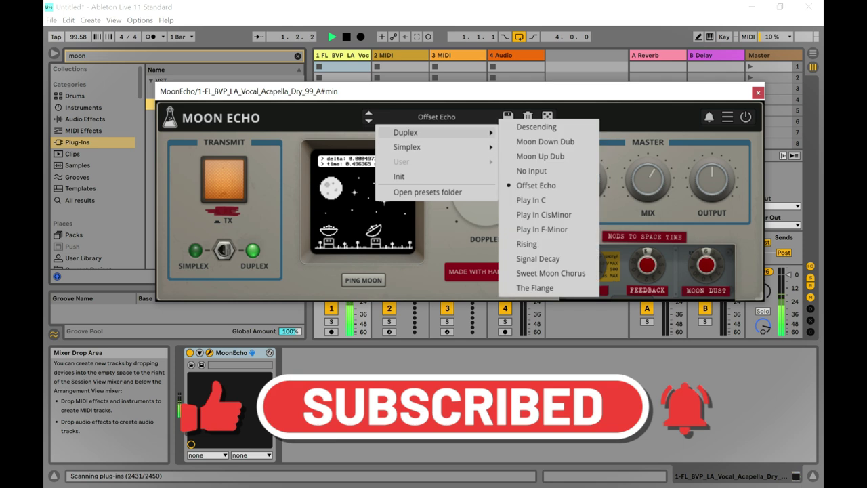
click(531, 200)
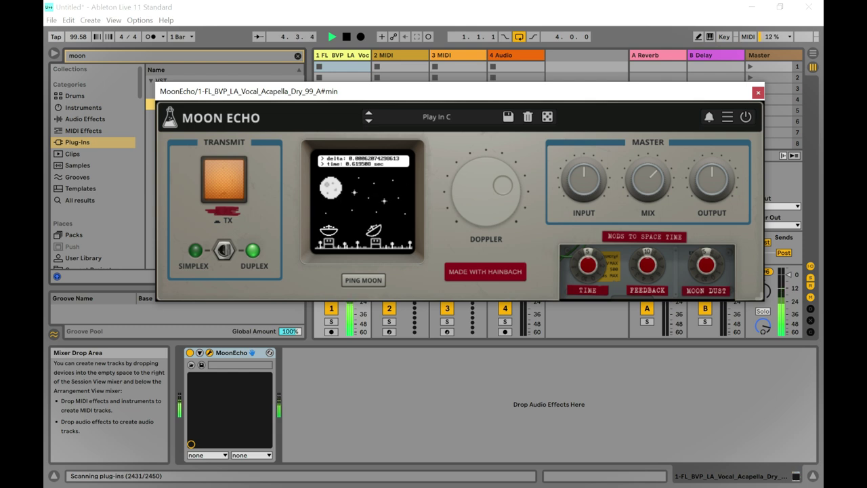
Audition the Duplex preset Play In CisMinor, followed by the Duplex preset Play In F-Minor.
click(436, 117)
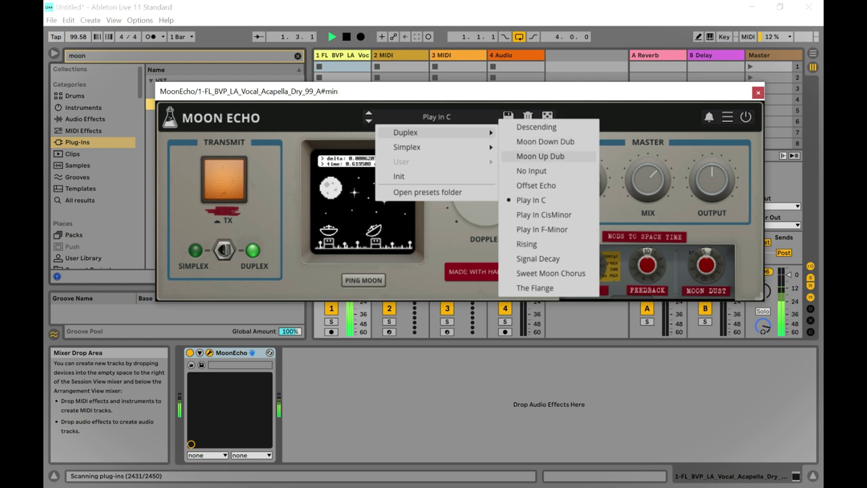
click(552, 214)
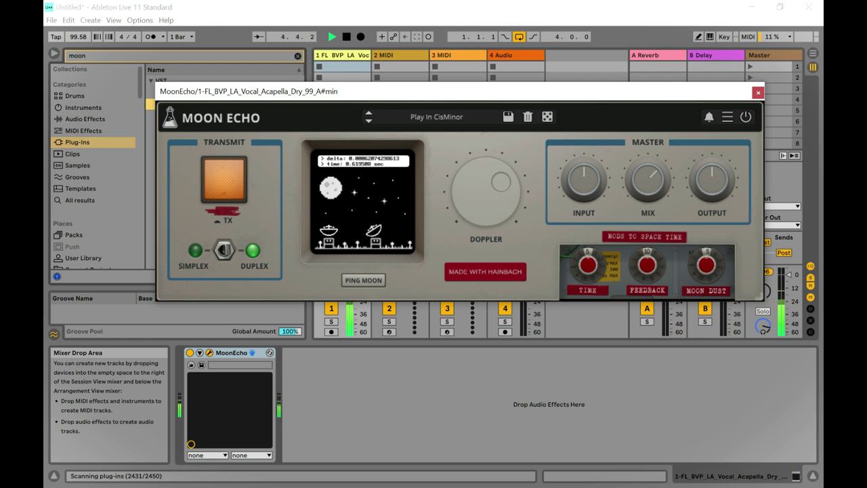
click(436, 117)
mouse_move(436, 133)
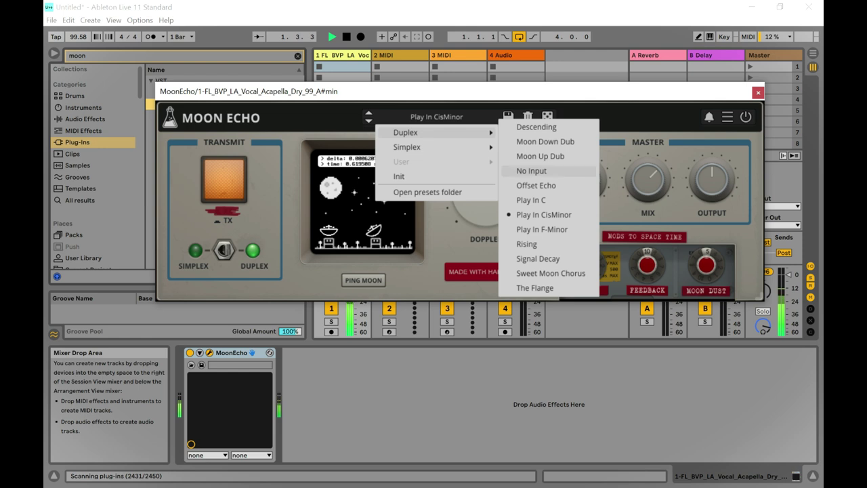
click(540, 229)
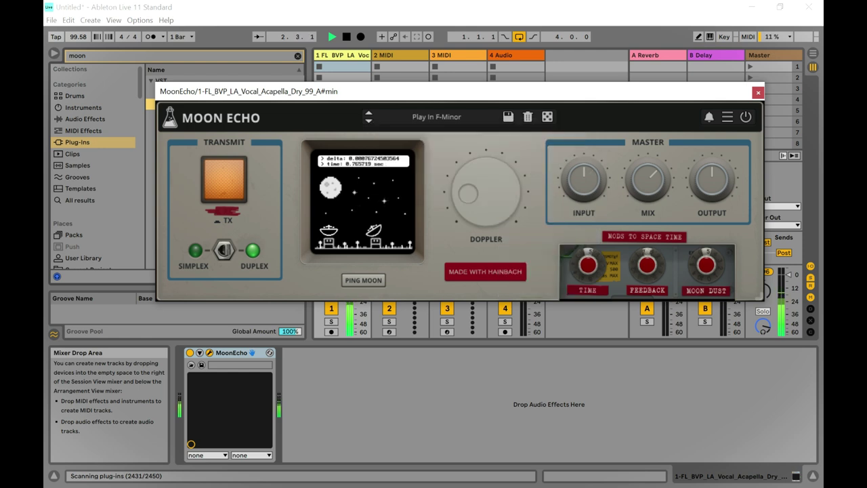
Load the Duplex preset Rising in Moon Echo, and switch from it to the Duplex preset Signal Decay.
click(436, 118)
mouse_move(436, 133)
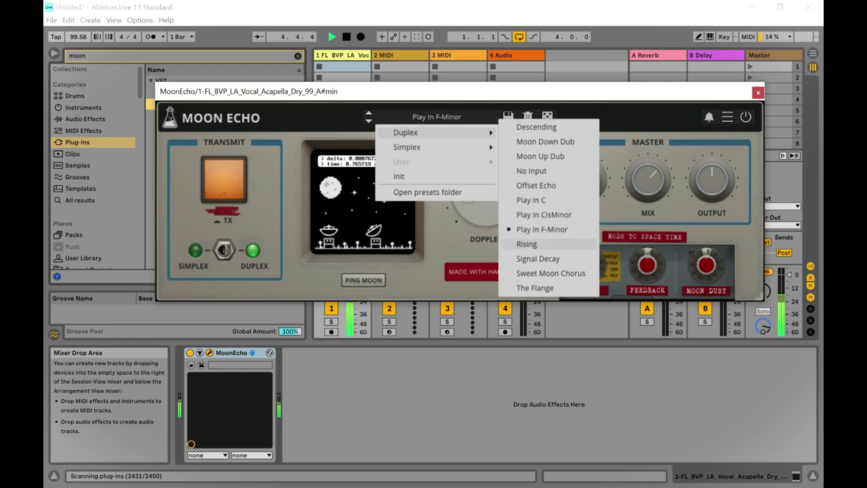
click(526, 244)
click(436, 116)
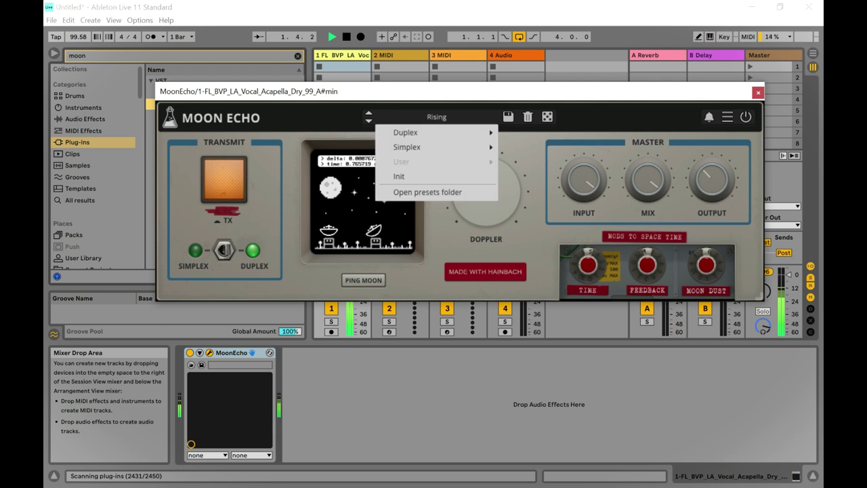
mouse_move(407, 132)
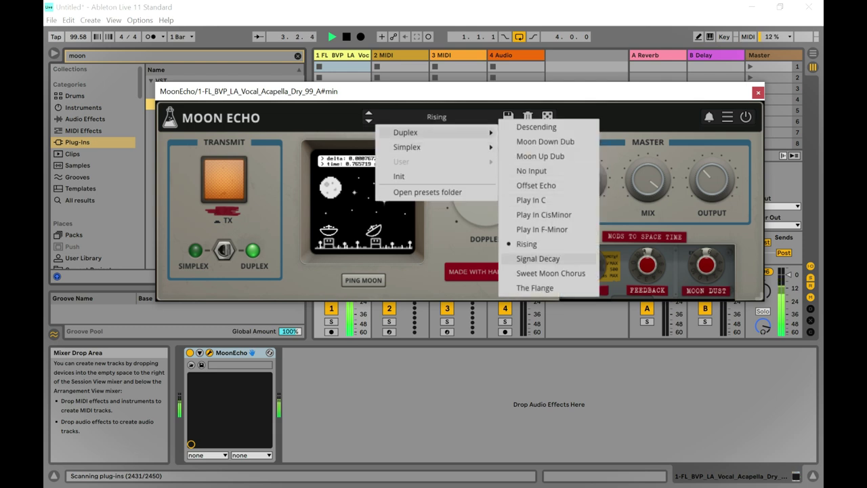
click(538, 258)
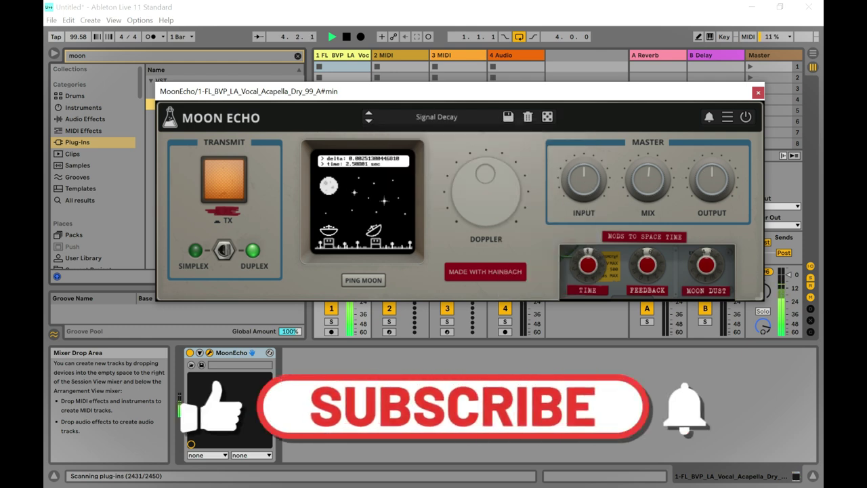
Load the Duplex preset Sweet Moon Chorus in Moon Echo.
click(436, 116)
mouse_move(407, 147)
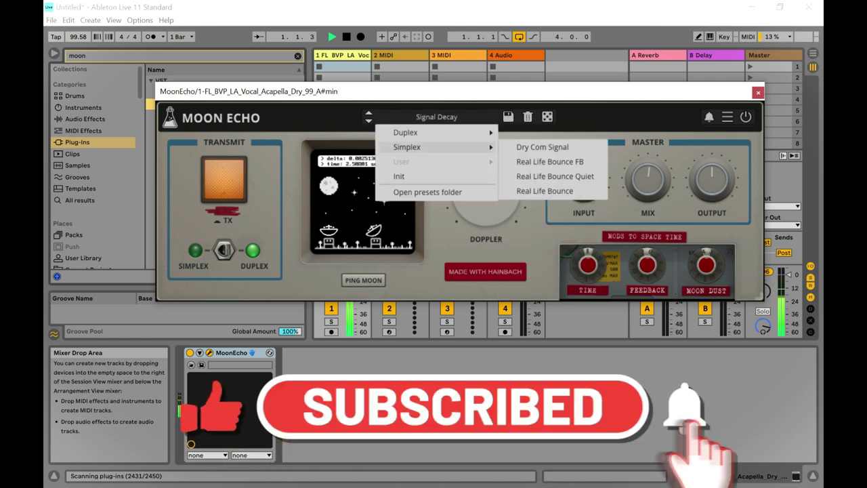
mouse_move(407, 132)
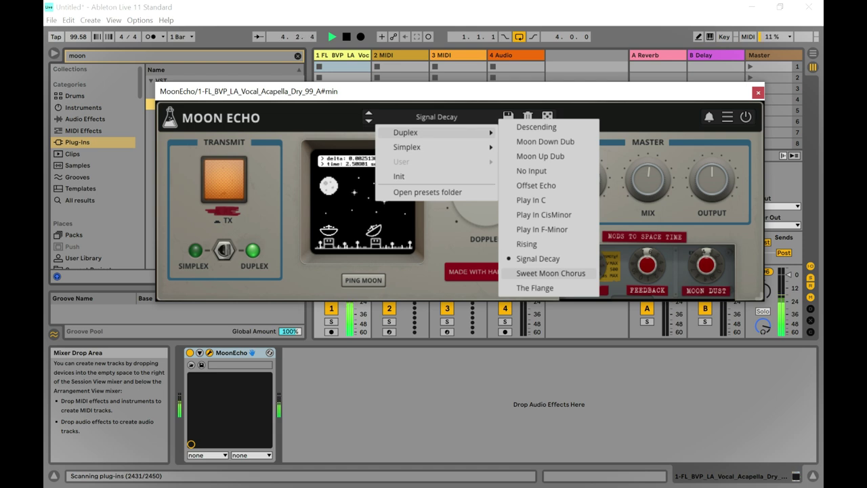
click(551, 273)
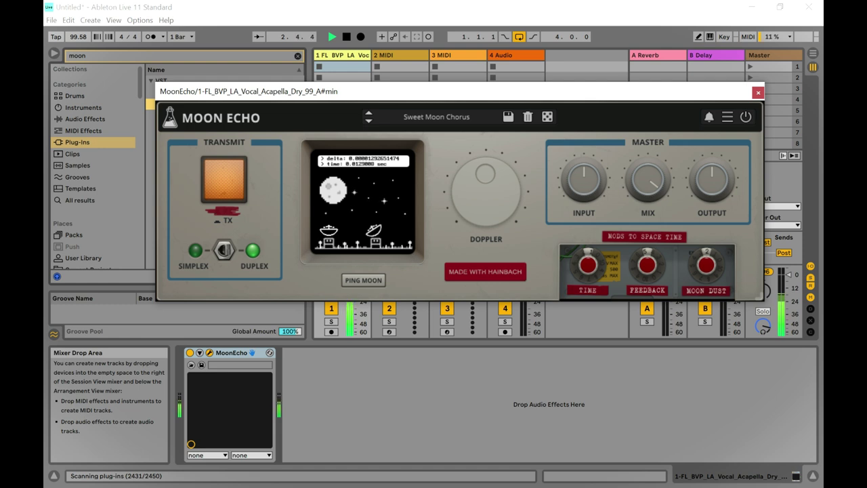
Load the Duplex preset The Flange and move the Moon Echo window slightly upward.
click(436, 117)
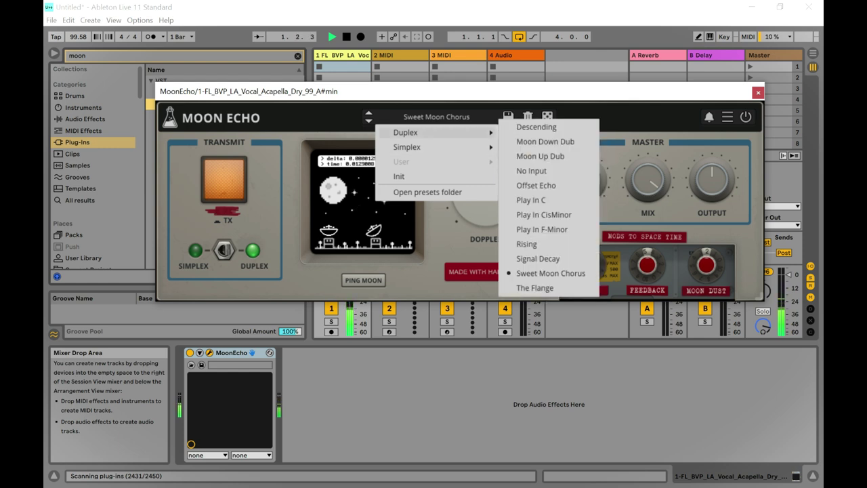
click(535, 288)
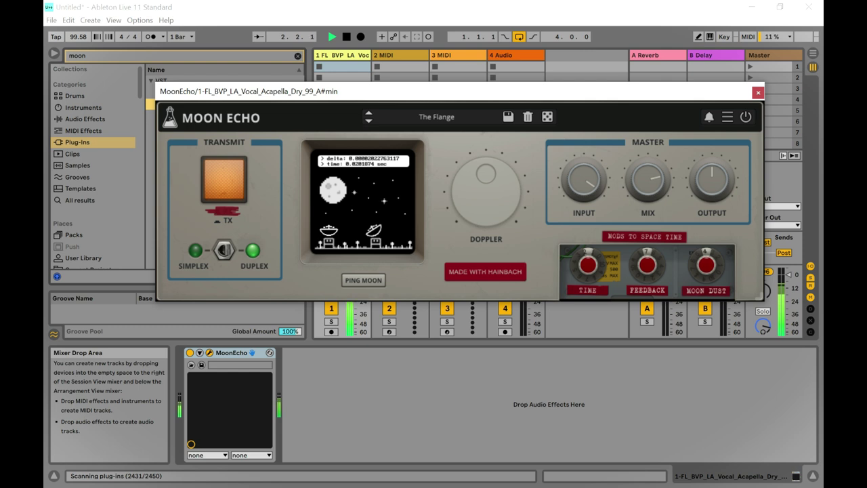
mouse_move(397, 94)
mouse_down()
mouse_move(420, 77)
mouse_move(433, 87)
mouse_move(376, 86)
mouse_move(427, 89)
mouse_move(397, 84)
mouse_up()
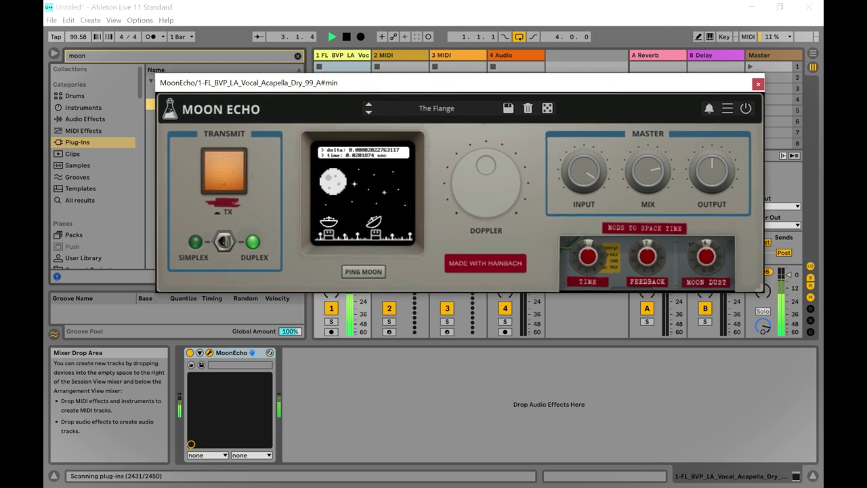